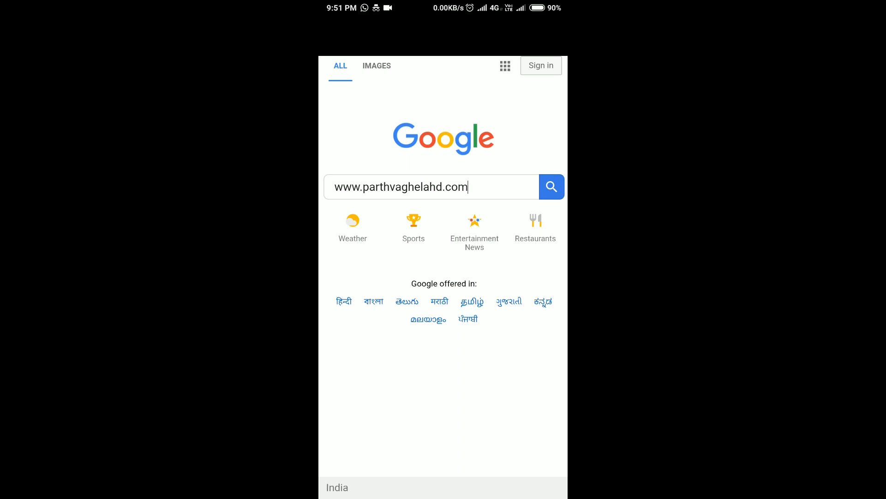
Clear the web address from the Google search box and search for the editing channel's name followed by "hd"
scroll(444, 277, "up", 1)
left_click(468, 187)
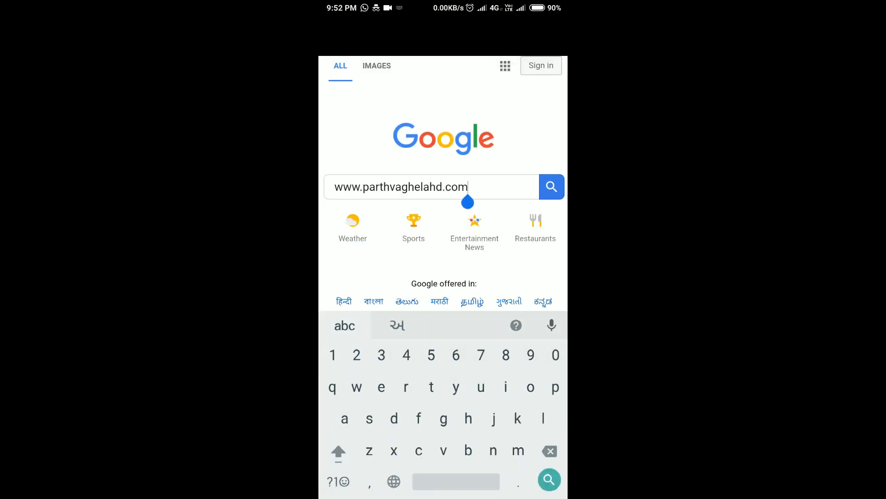
key("BackSpace")
key("BackSpace")
key("BackSpace")
key("BackSpace")
key("BackSpace")
key("BackSpace")
key("BackSpace")
key("BackSpace")
key("BackSpace")
key("BackSpace")
key("BackSpace")
key("BackSpace")
key("BackSpace")
key("BackSpace")
key("BackSpace")
key("BackSpace")
key("BackSpace")
key("BackSpace")
key("BackSpace")
key("BackSpace")
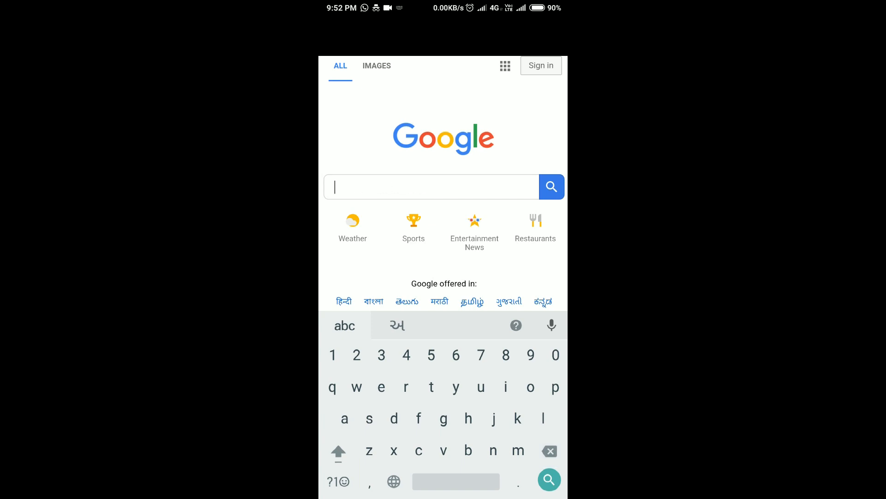
type("parth ")
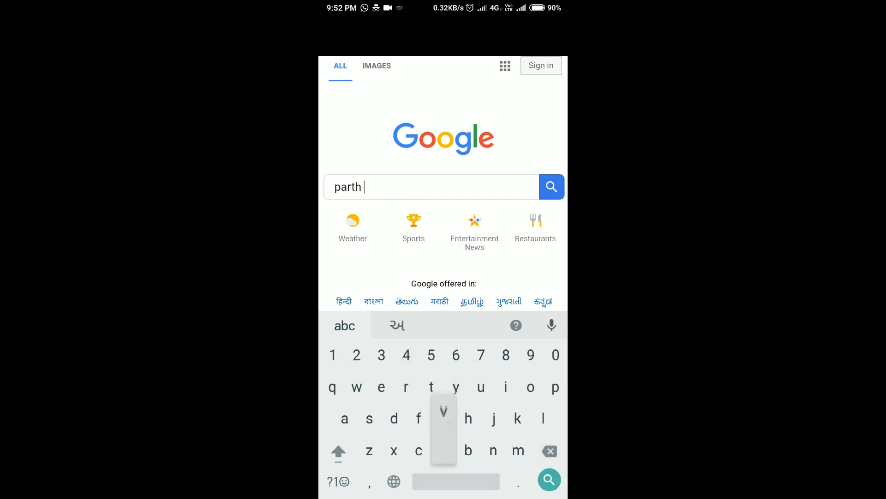
type("vaghela hd")
left_click(370, 186)
left_click_drag(369, 202, 365, 202)
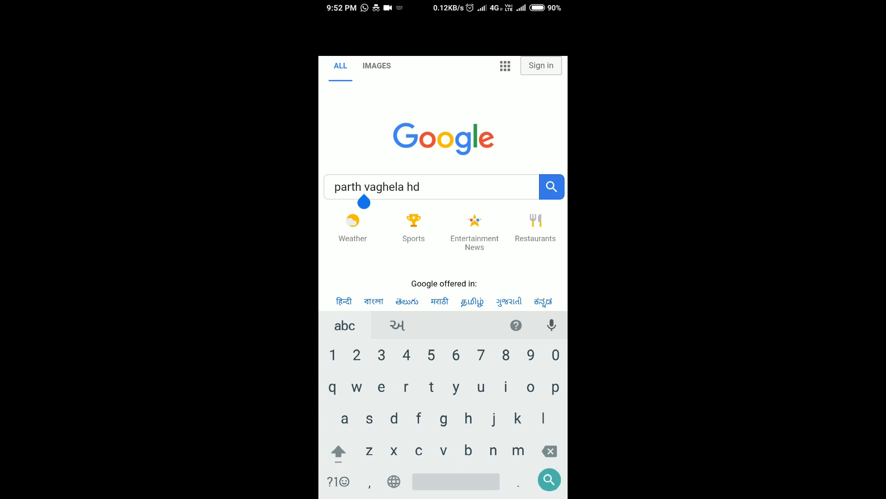
key("BackSpace")
key("Return")
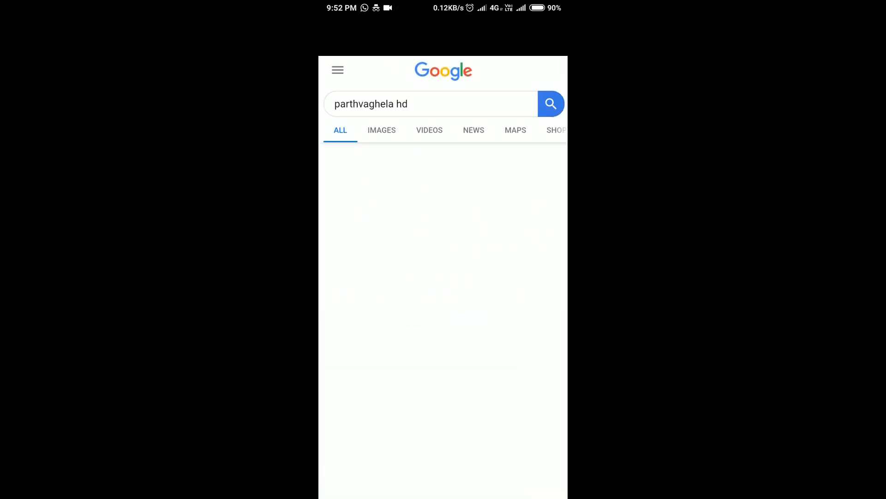
Look through the search results for the channel's pages and its editing tutorial website
scroll(443, 277, "down", 5)
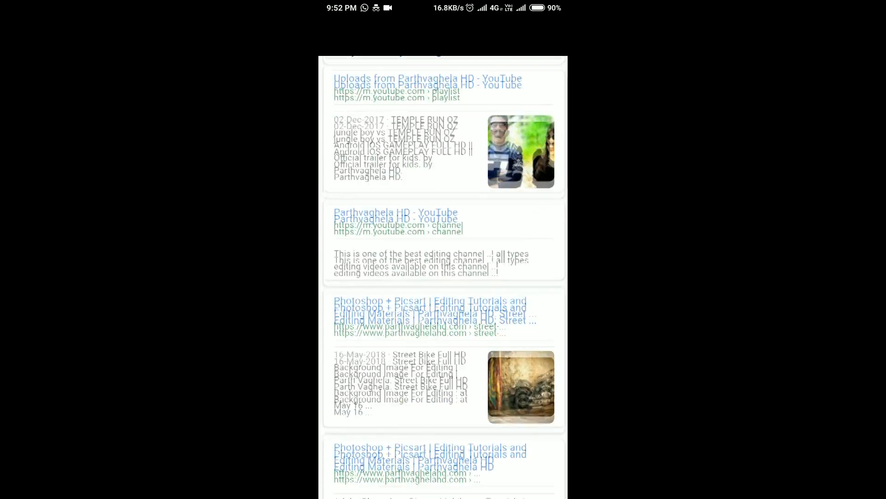
scroll(443, 277, "down", 2)
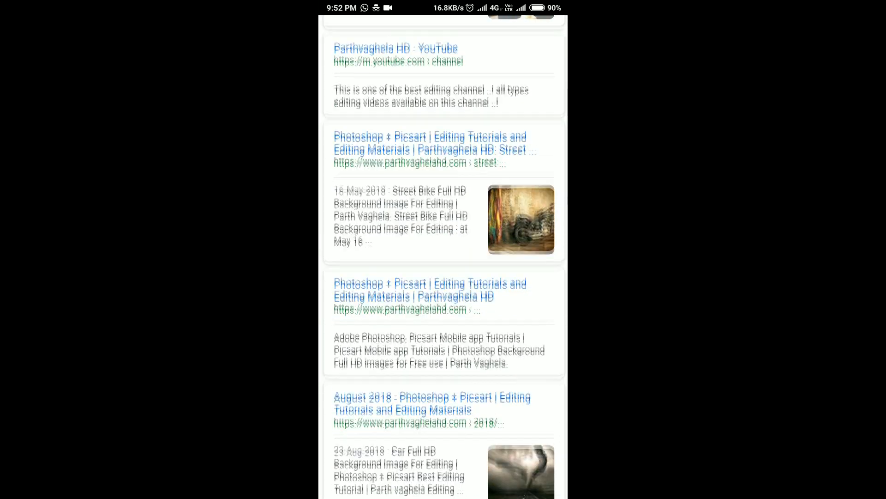
scroll(443, 277, "down", 3)
scroll(443, 277, "up", 10)
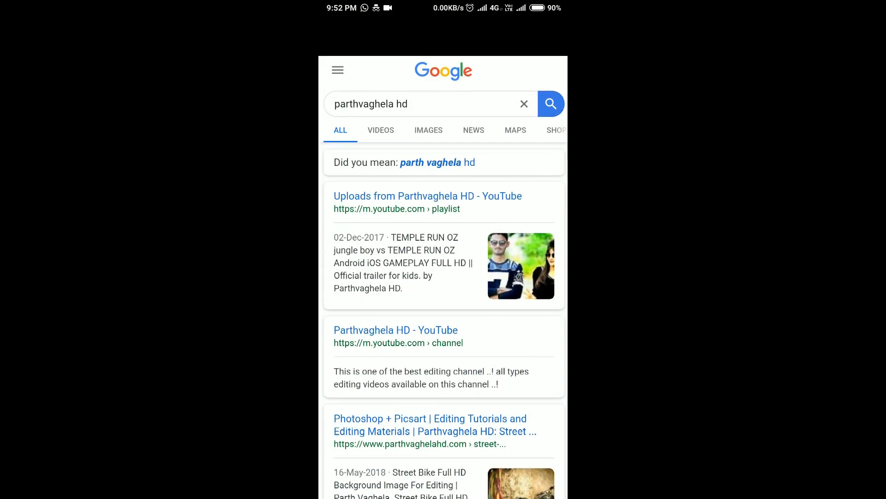
scroll(443, 278, "down", 4)
scroll(443, 277, "down", 6)
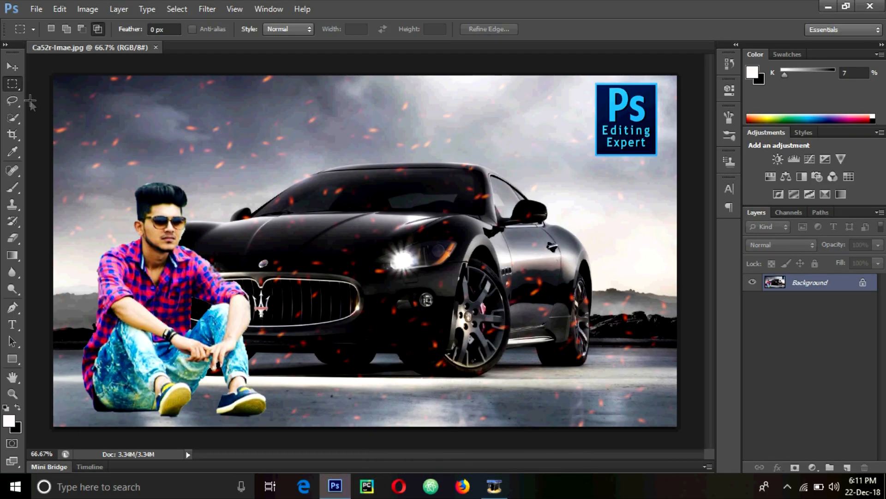
Switch to Photoshop and open the background picture Car-Imae.jpg
left_click(13, 66)
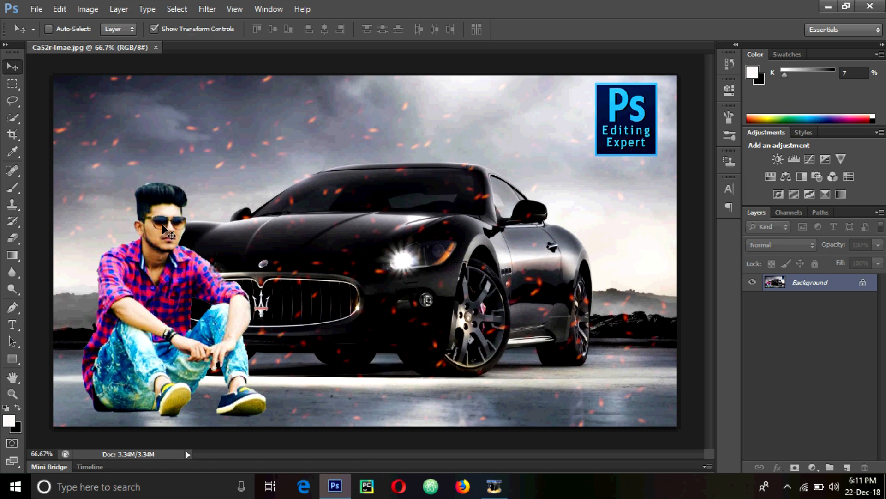
left_click(36, 9)
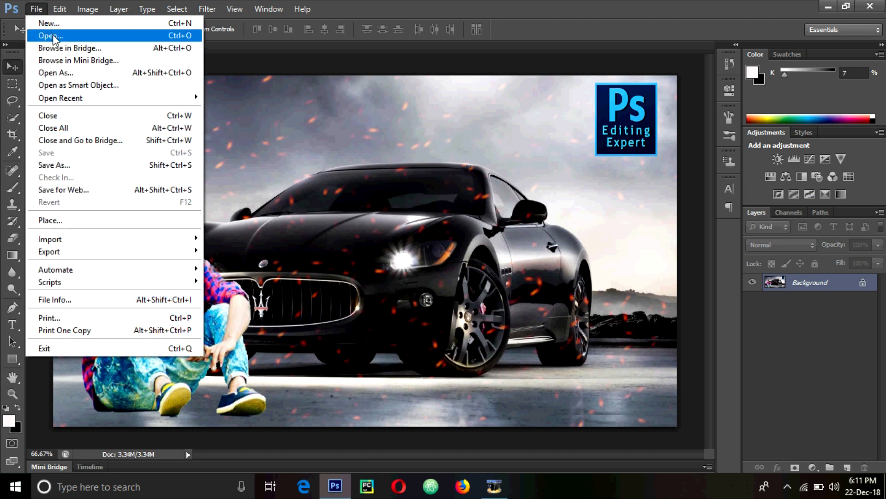
left_click(50, 36)
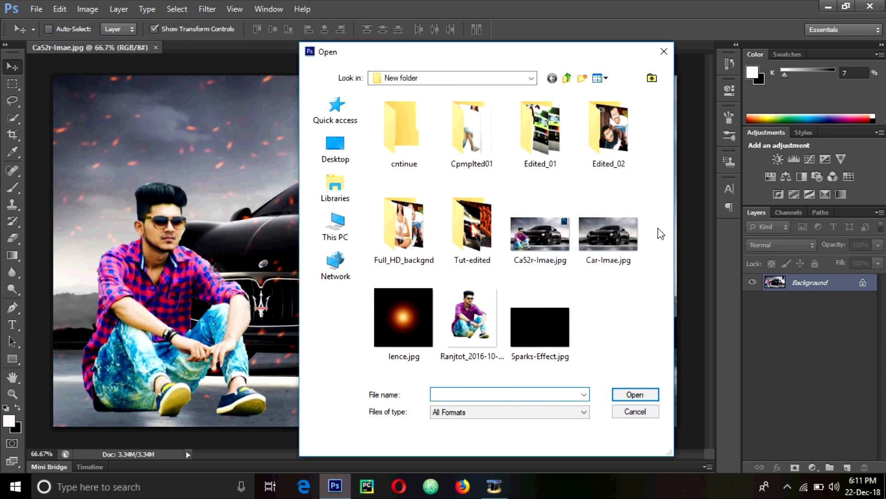
double_click(634, 232)
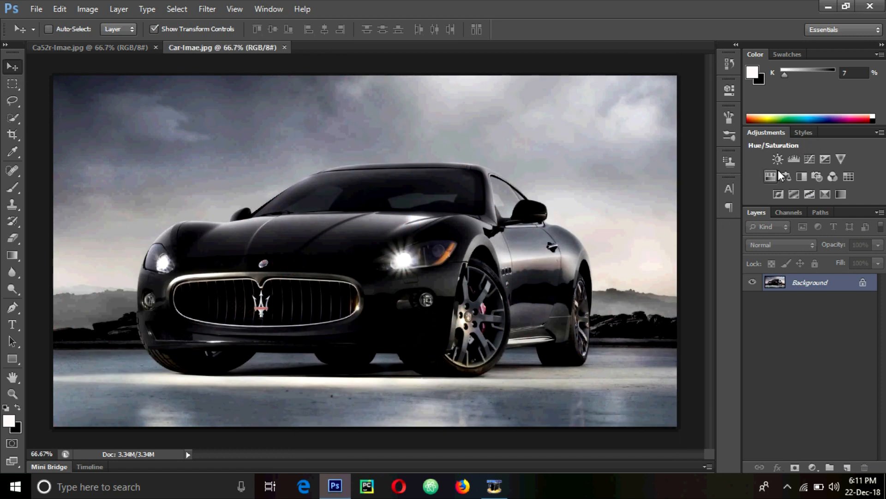
Add a Curves adjustment layer with a midtone point and a Brightness/Contrast layer with brightness 19 and contrast 36
left_click(817, 157)
left_click_drag(636, 209, 635, 216)
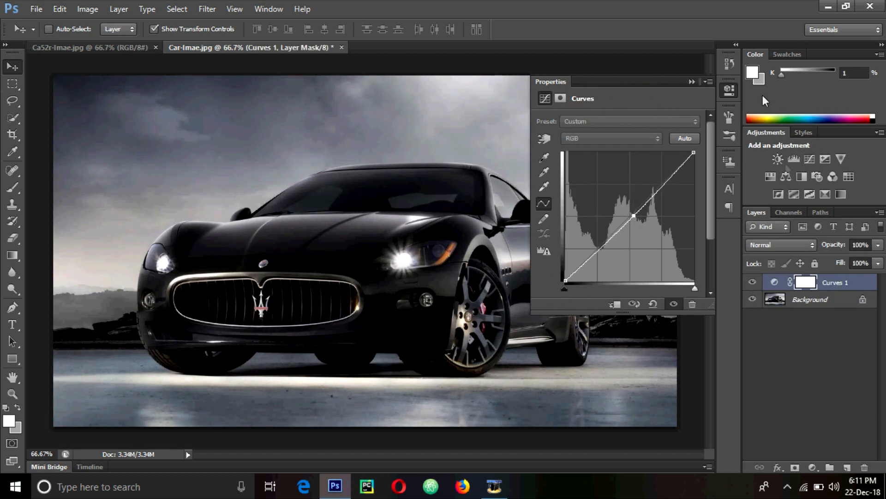
left_click(778, 159)
mouse_move(630, 178)
left_mouse_down()
mouse_move(639, 178)
mouse_move(628, 154)
mouse_move(634, 180)
left_mouse_up()
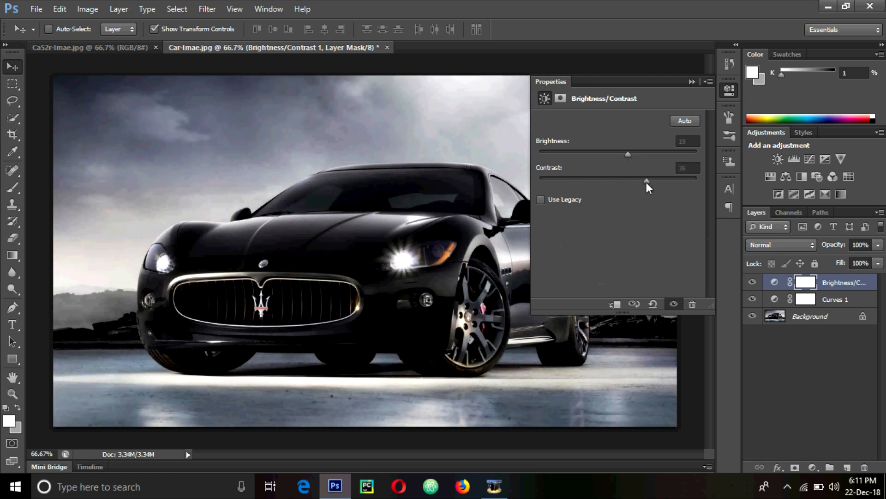
left_click(692, 81)
Place the cut-out picture of the seated man, scaled to about 116%, on the ground before the car's left front
left_click(37, 9)
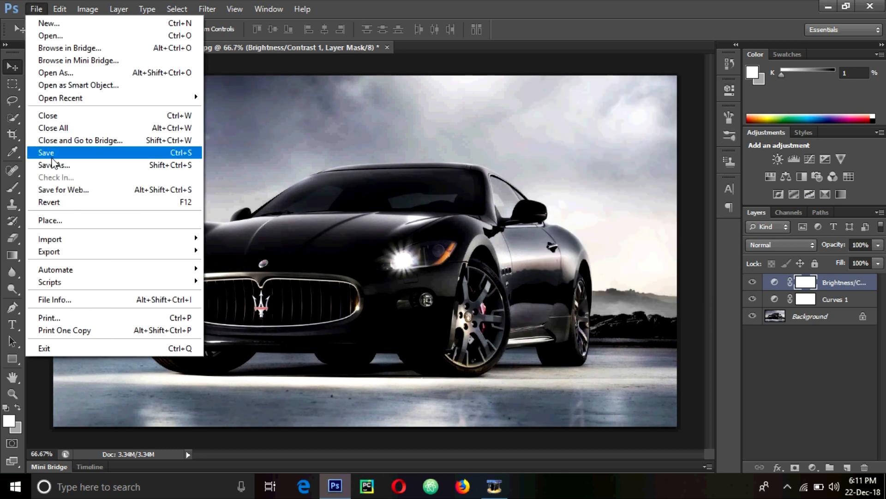
left_click(93, 220)
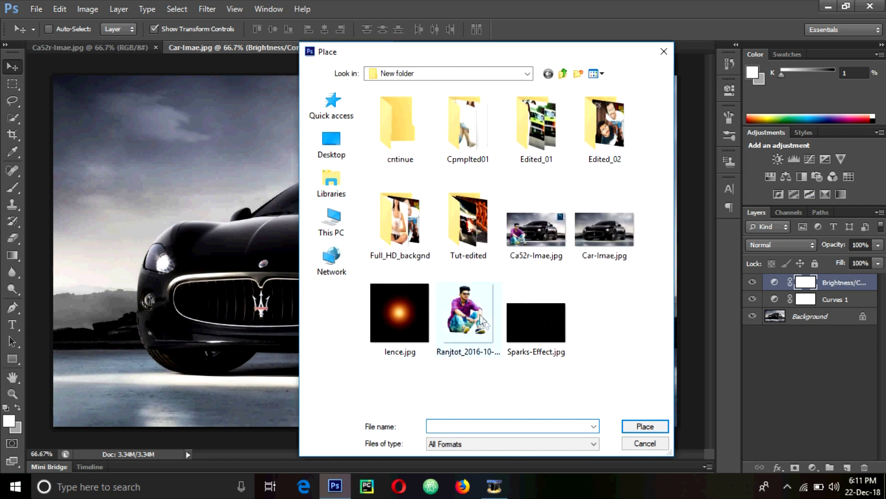
double_click(465, 319)
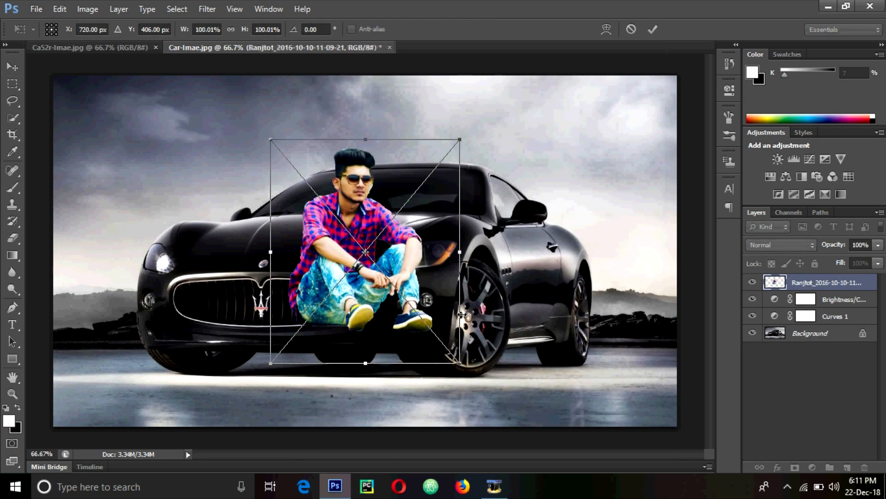
left_click_drag(460, 363, 483, 393)
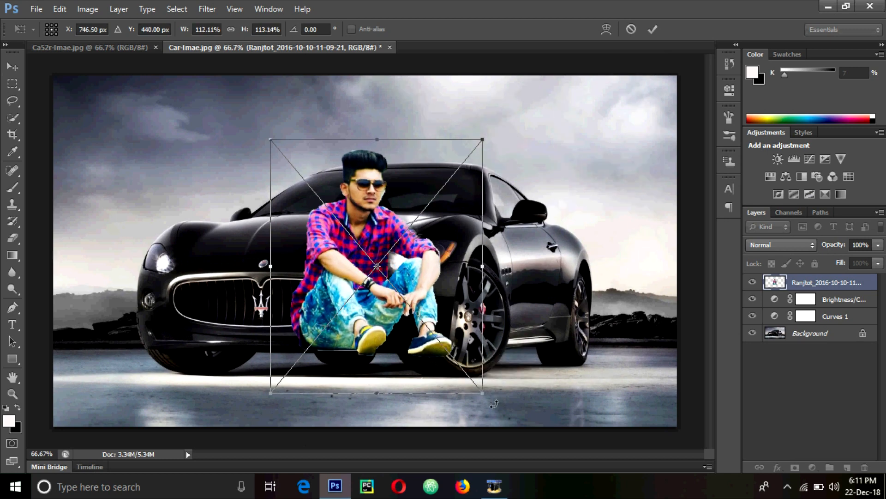
left_click_drag(483, 393, 485, 400)
left_click_drag(462, 295, 262, 327)
left_click_drag(288, 177, 291, 167)
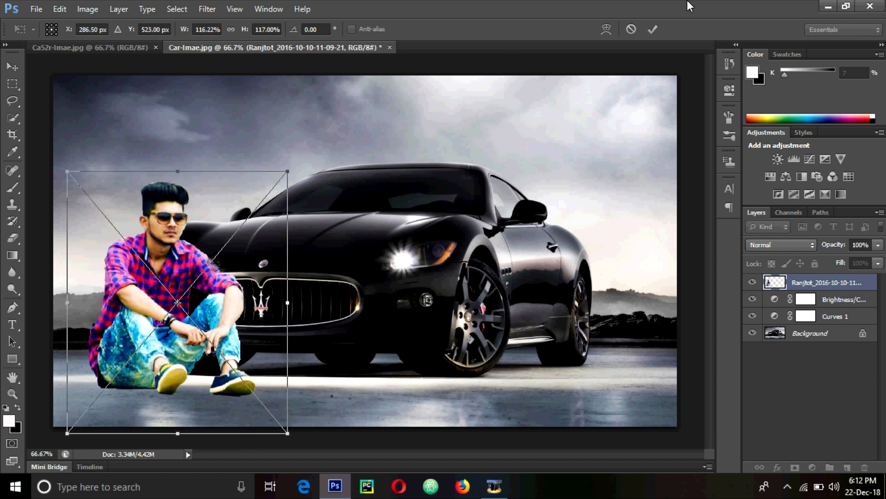
left_click(654, 29)
Compare with the reference image Ca52r-Imae.jpg and enlarge the seated man to about 122%, shifting him slightly lower
left_click(117, 47)
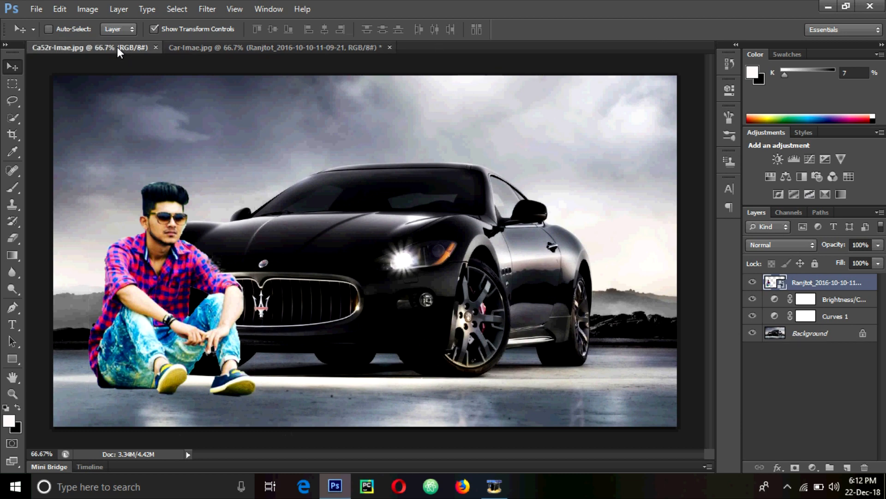
left_click(233, 47)
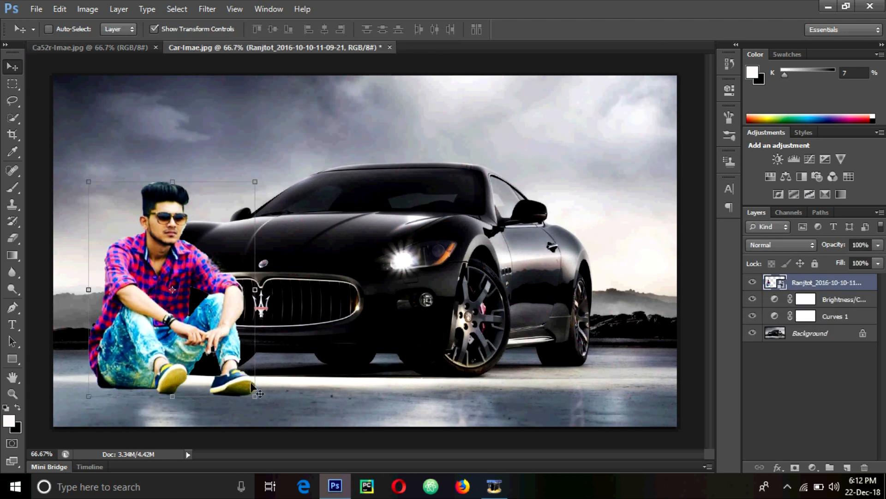
mouse_move(251, 395)
left_mouse_down()
mouse_move(260, 402)
mouse_move(250, 399)
left_mouse_up()
left_click_drag(285, 437, 295, 454)
left_click_drag(248, 333, 245, 333)
left_click(653, 28)
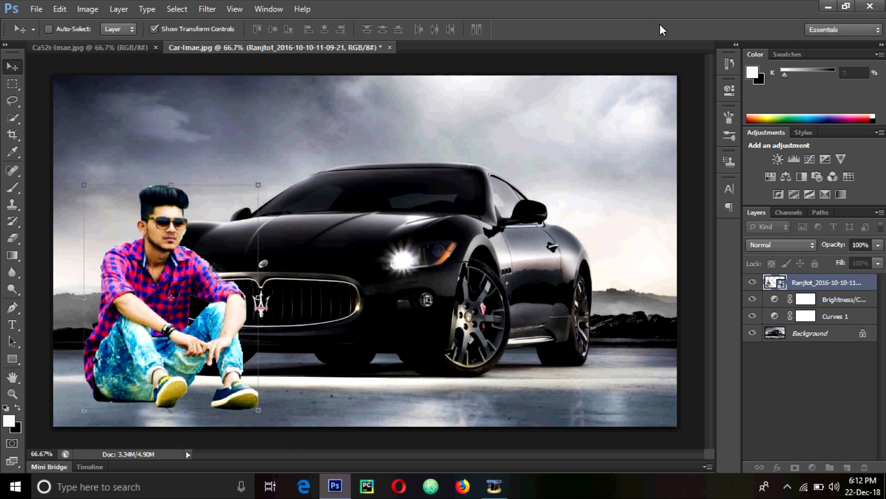
Check the reference image again, rotate the seated man by about -1.1° and widen him slightly
left_click(12, 84)
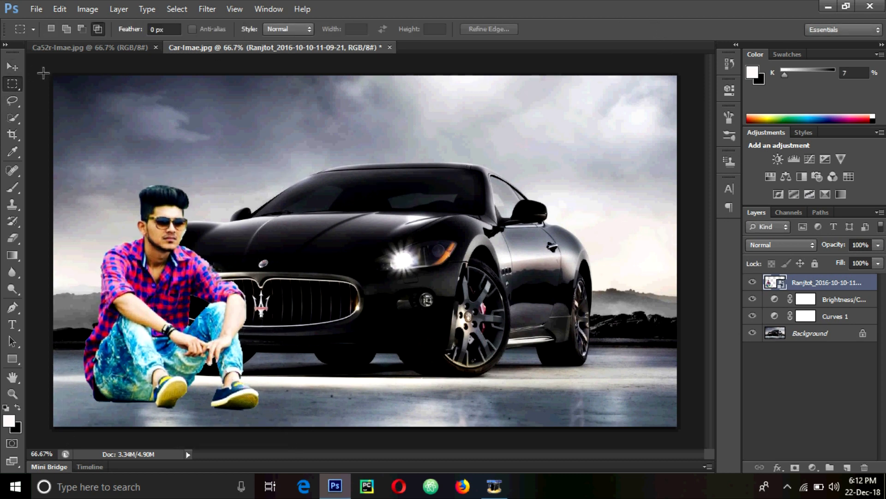
left_click(112, 48)
left_click(263, 48)
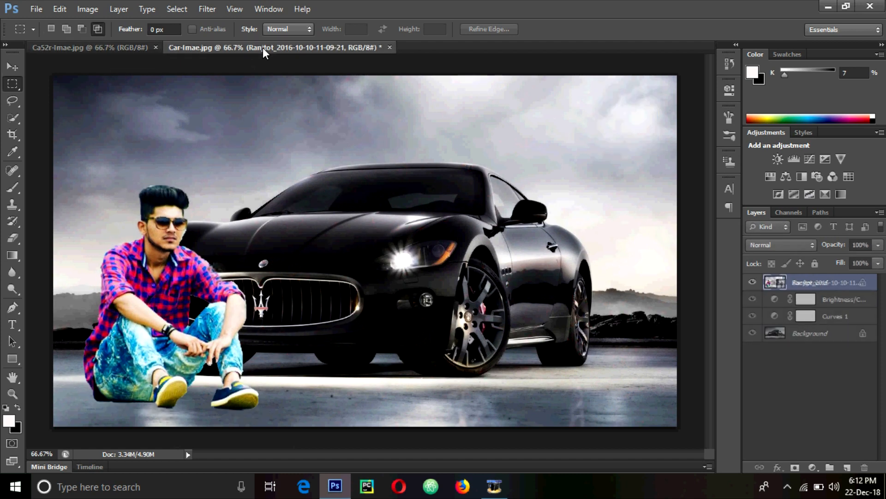
left_click(13, 67)
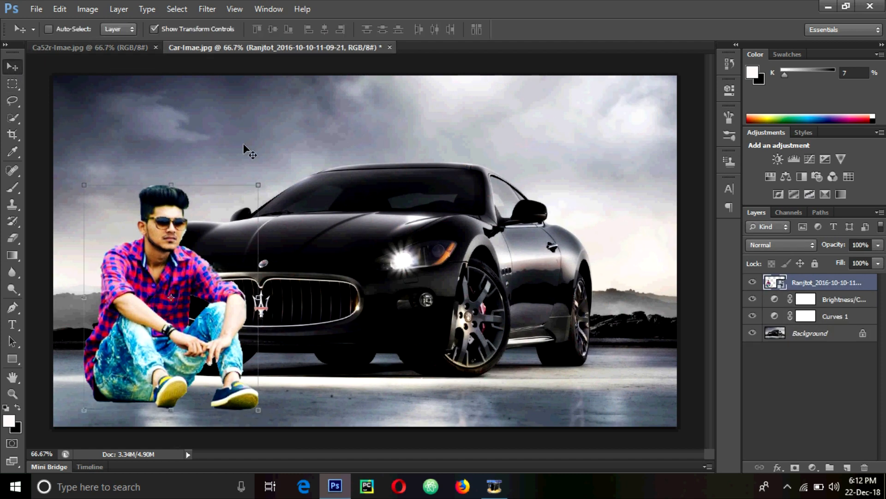
key("ctrl+t")
left_click_drag(259, 185, 296, 160)
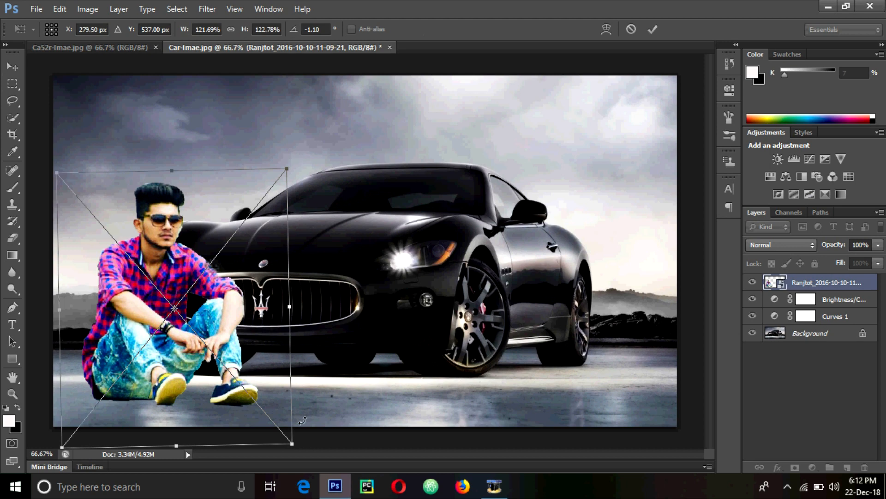
left_click_drag(292, 443, 296, 446)
left_click(653, 31)
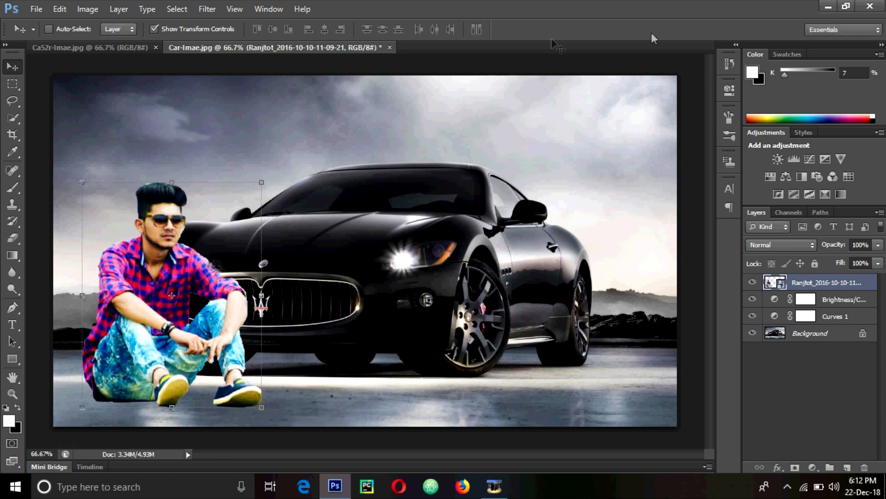
left_click(13, 84)
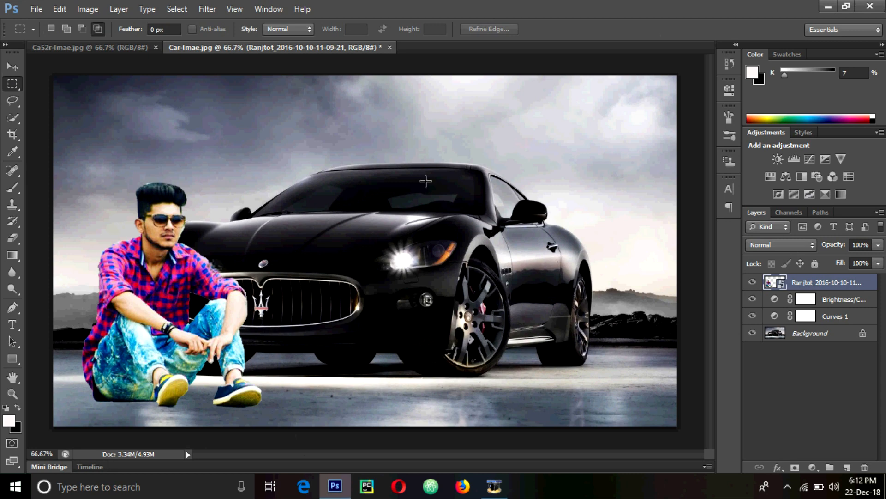
Add a Curves adjustment layer above the man, pull its midtones slightly darker and erase parts of its mask with the Eraser
left_click(37, 10)
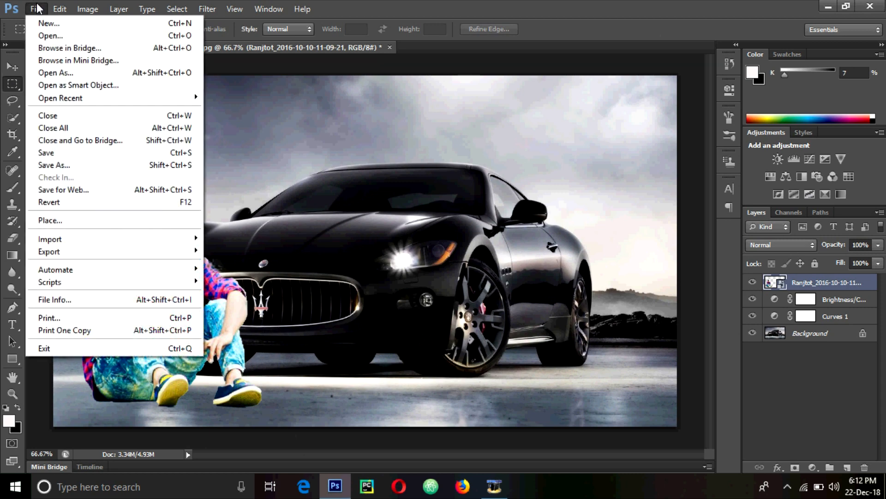
left_click(350, 113)
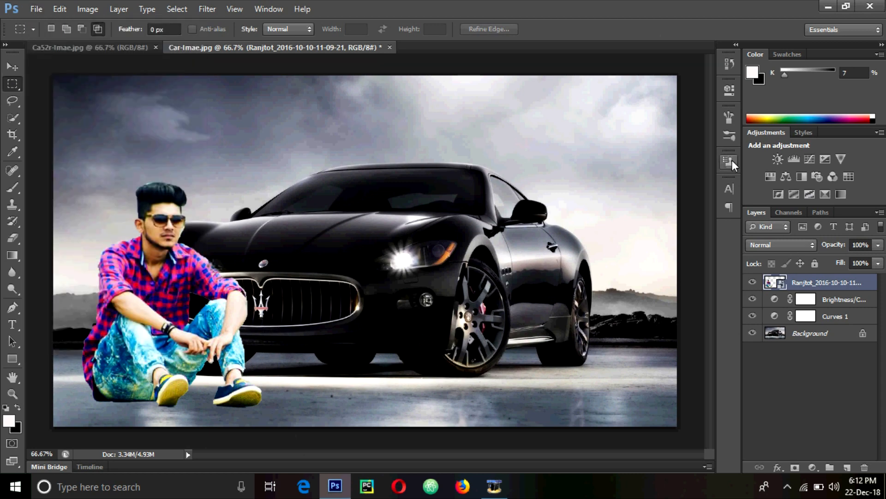
left_click(809, 160)
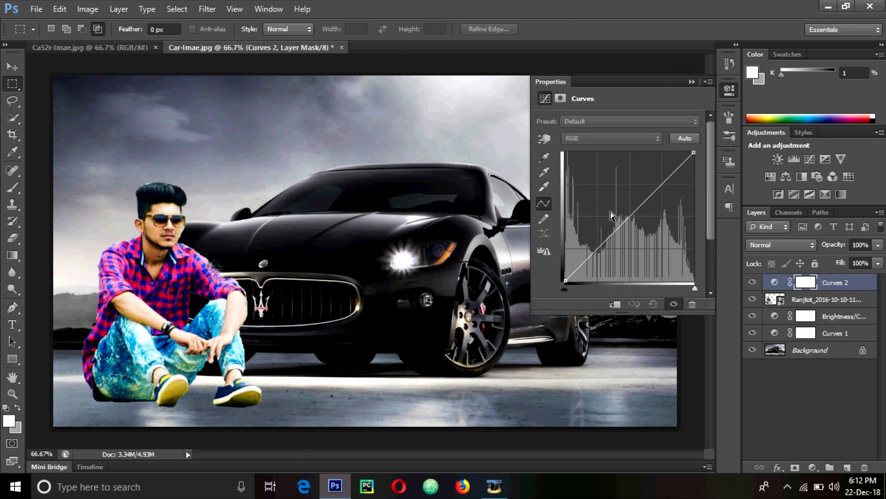
left_click_drag(628, 217, 631, 222)
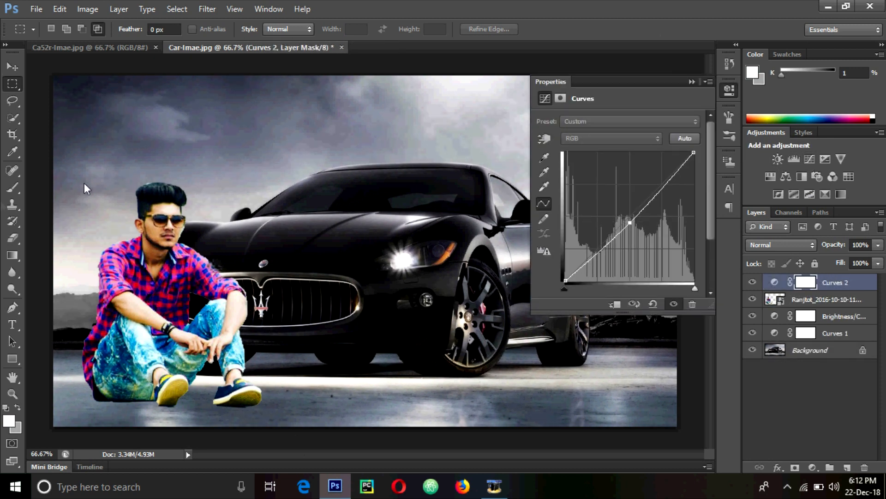
left_click(12, 237)
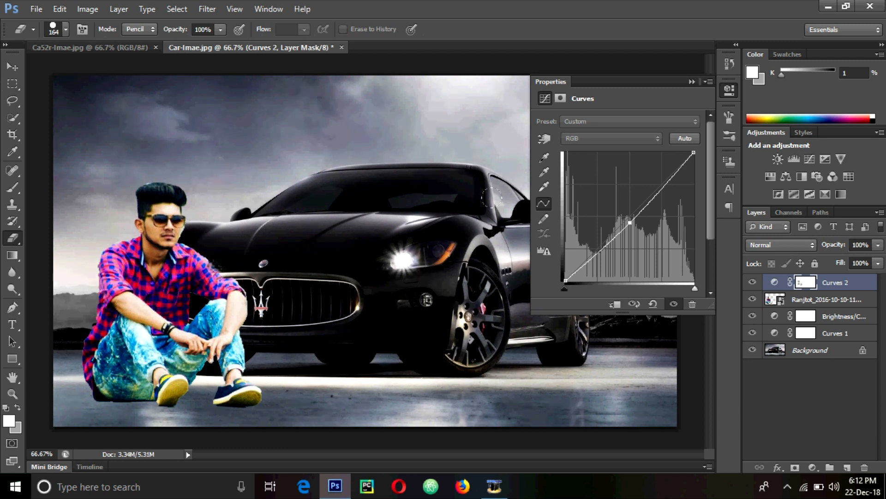
left_click(692, 81)
Add a Brightness/Contrast adjustment layer above Curves 2 with contrast 13 and erase parts of its mask over the man with a 37 px eraser
left_click(778, 159)
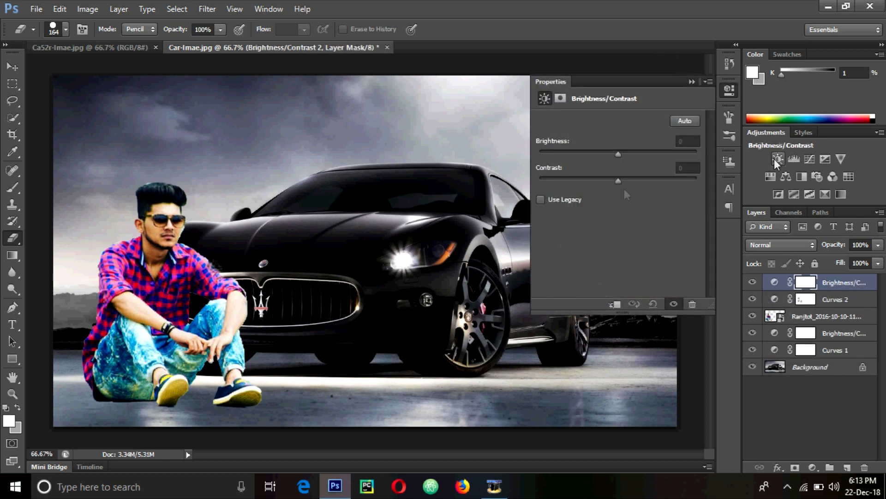
left_click_drag(621, 181, 629, 182)
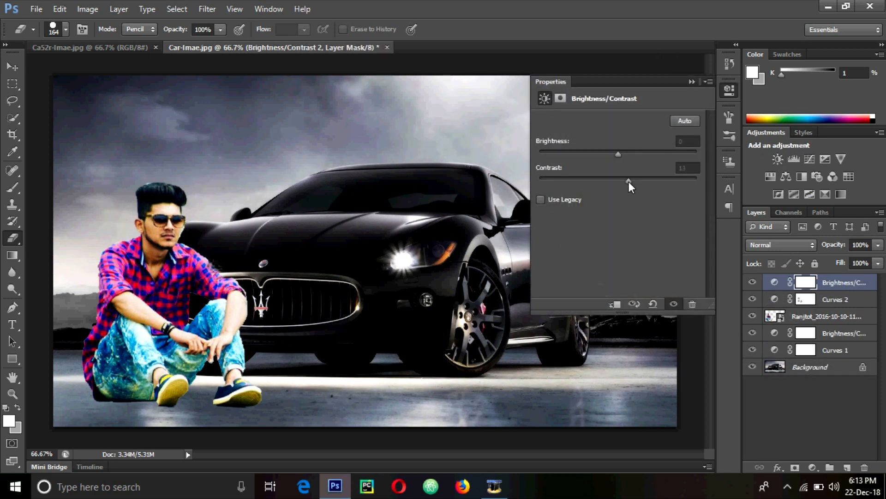
left_click(66, 30)
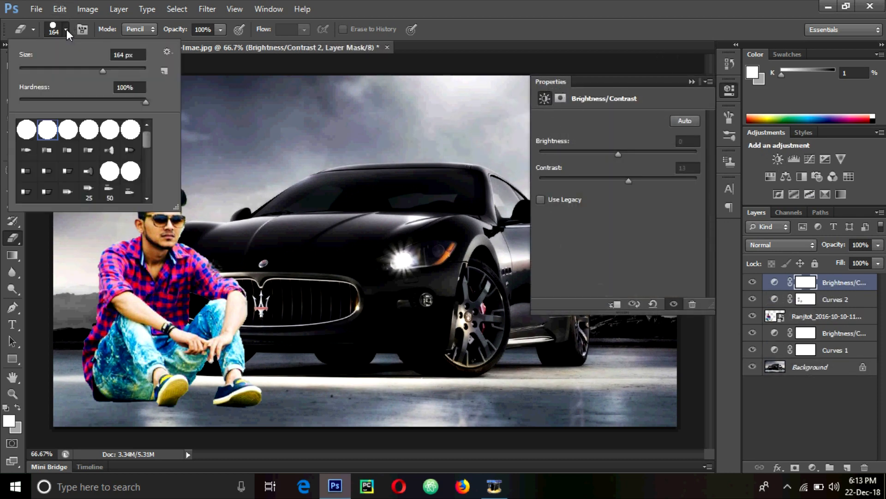
left_click_drag(48, 69, 44, 69)
left_click(65, 31)
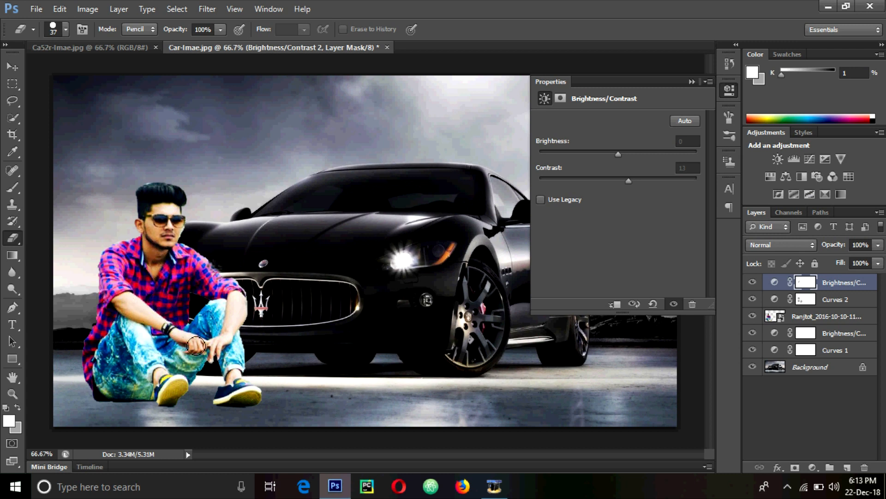
left_click_drag(237, 319, 232, 330)
left_click_drag(174, 372, 162, 379)
left_click(692, 81)
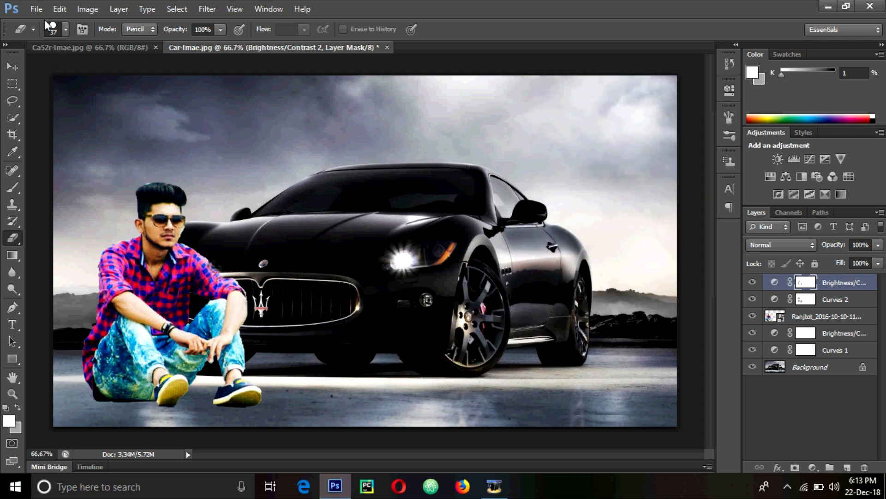
Place Sparks-Effect.jpg as the uppermost layer, blend it with Screen and stretch it to cover the whole canvas
left_click(37, 10)
left_click(70, 222)
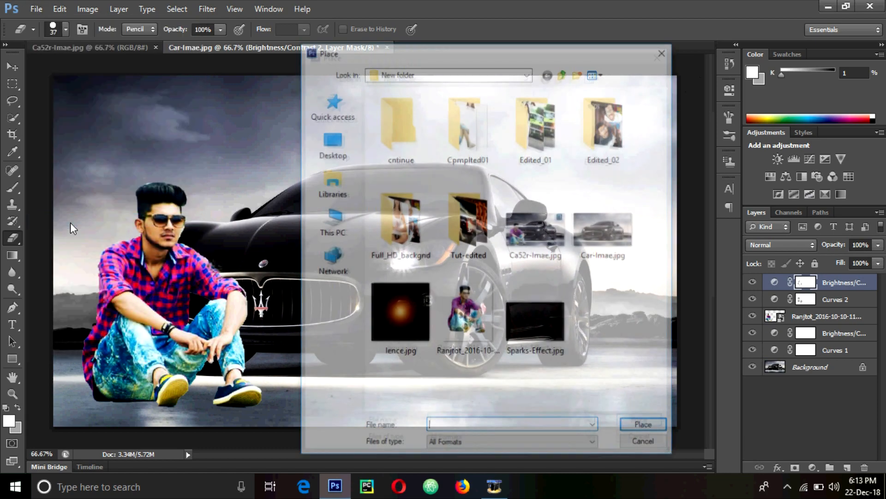
double_click(513, 310)
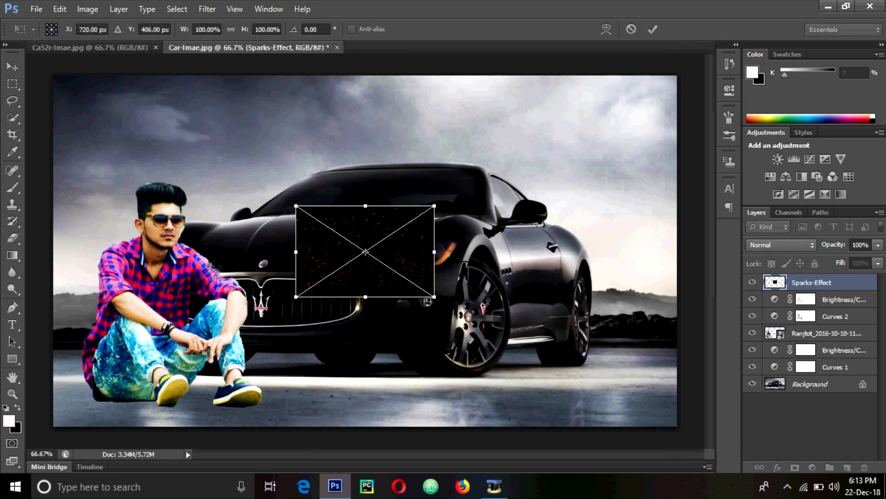
left_click_drag(434, 296, 673, 422)
left_click(775, 245)
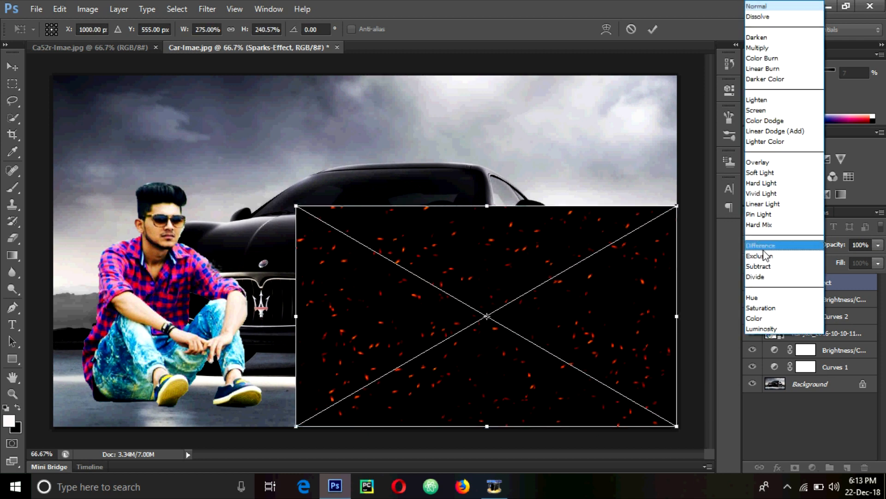
left_click(760, 105)
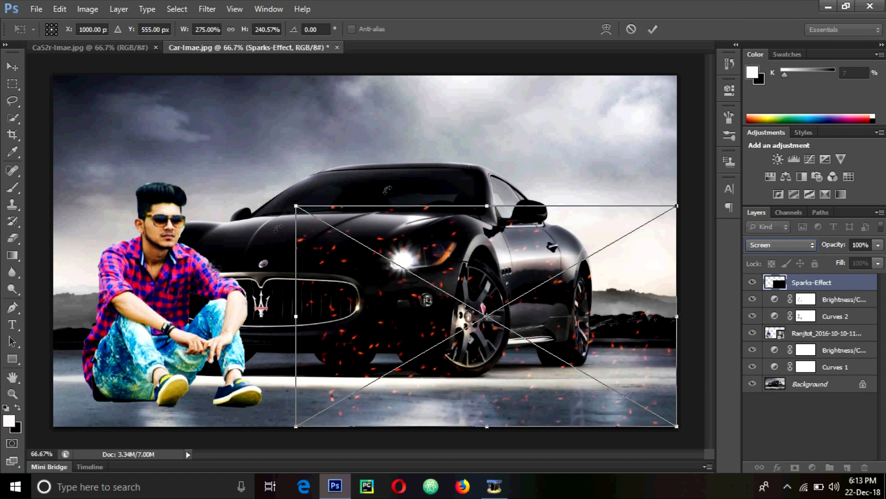
left_click_drag(289, 210, 56, 79)
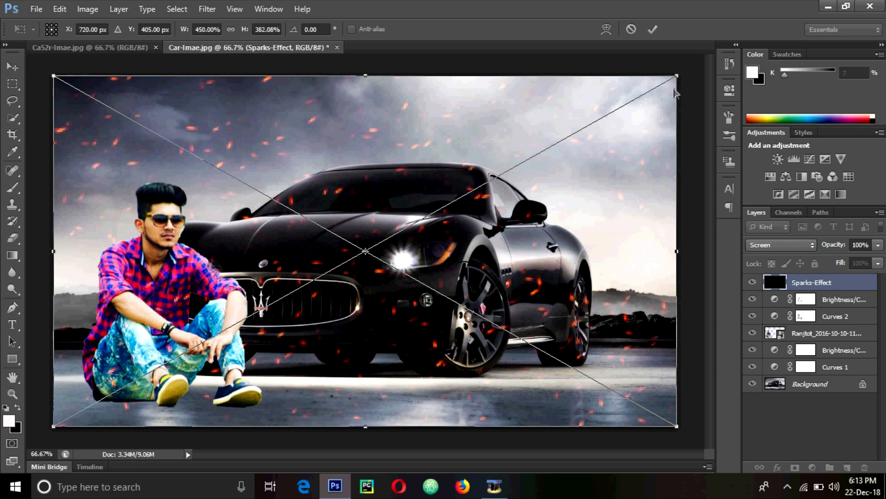
Set the sparks layer's opacity to 96% and commit its placement
left_click(878, 245)
left_click_drag(879, 259, 876, 264)
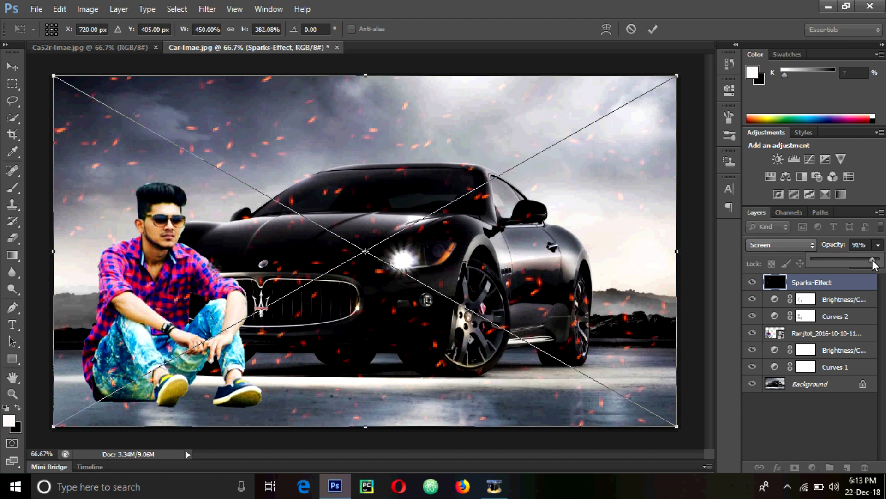
left_click(879, 247)
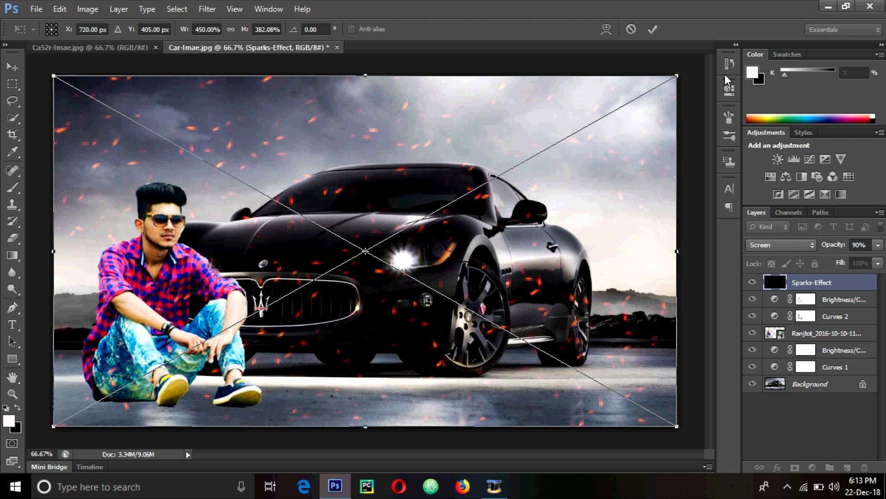
left_click(878, 244)
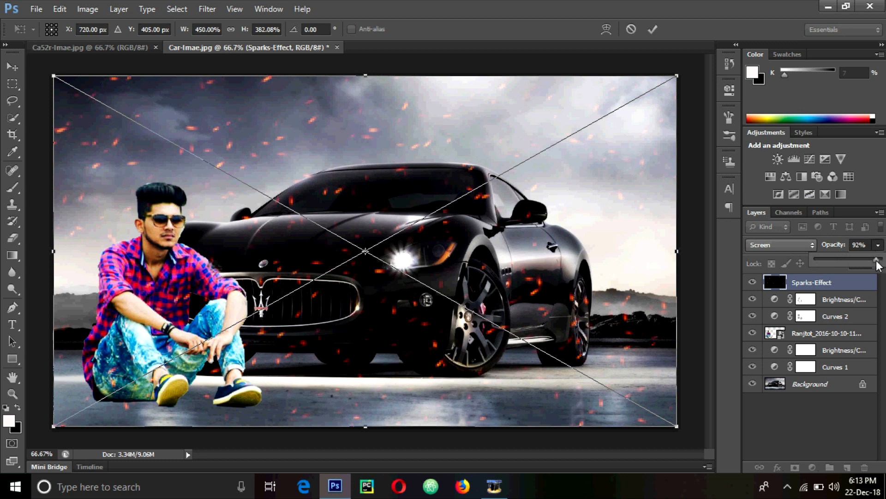
left_click(879, 245)
left_click(651, 26)
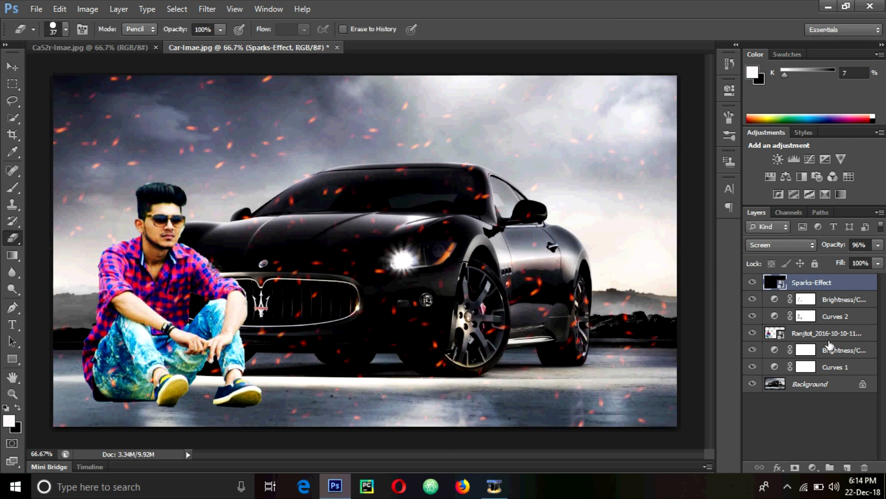
Reorder the layers so the seated man's layer lies above Sparks-Effect
double_click(829, 333)
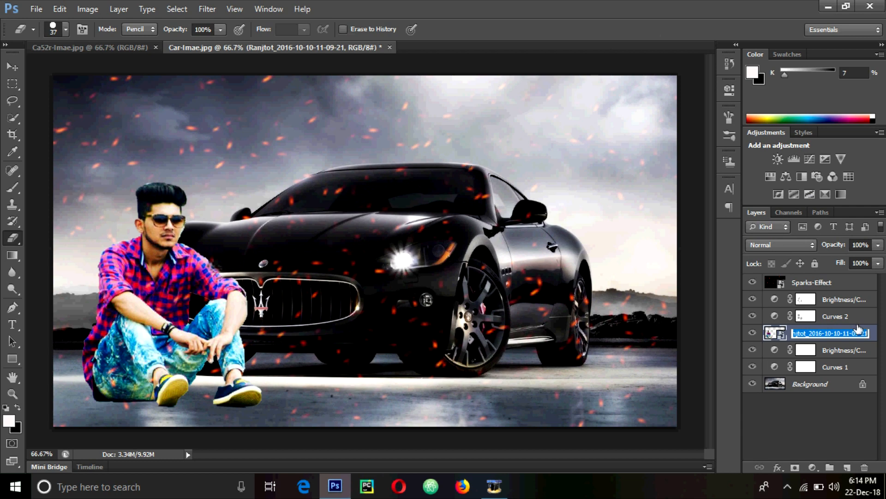
left_click(874, 333)
left_click_drag(874, 333, 838, 283)
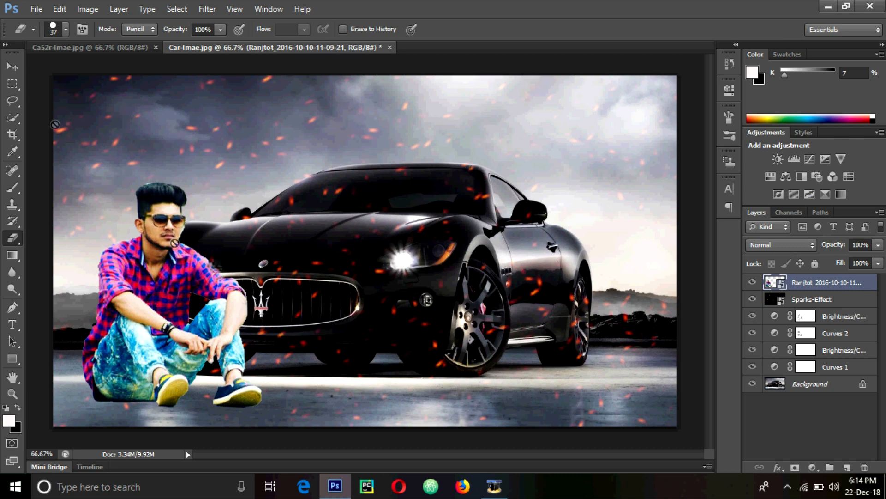
Nudge the seated man slightly up and to the left with the Move tool
key("v")
left_click_drag(174, 250, 179, 248)
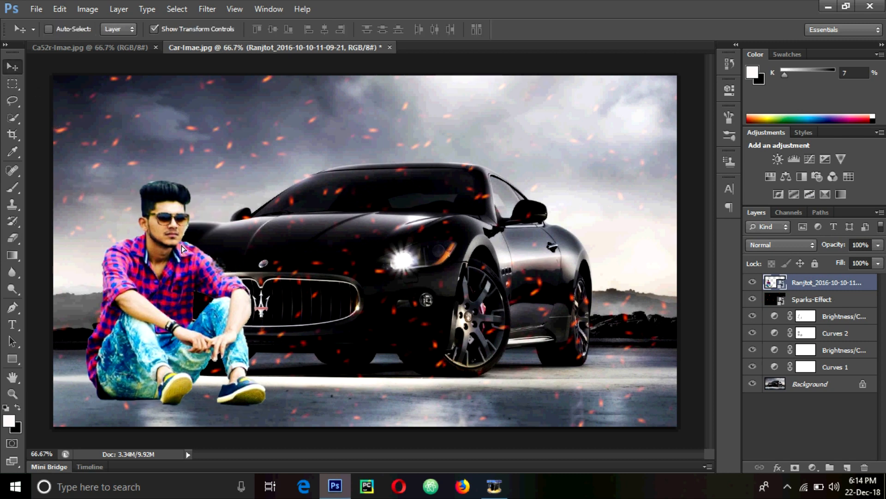
left_click_drag(196, 241, 192, 242)
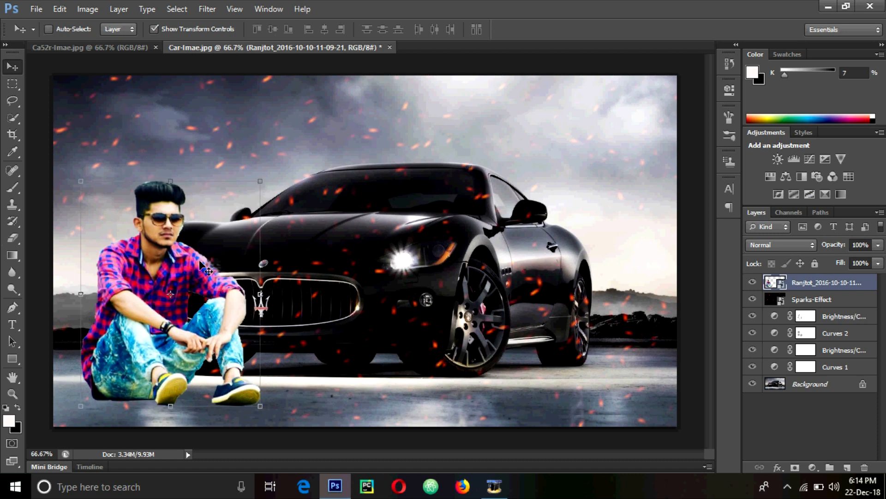
left_click(13, 86)
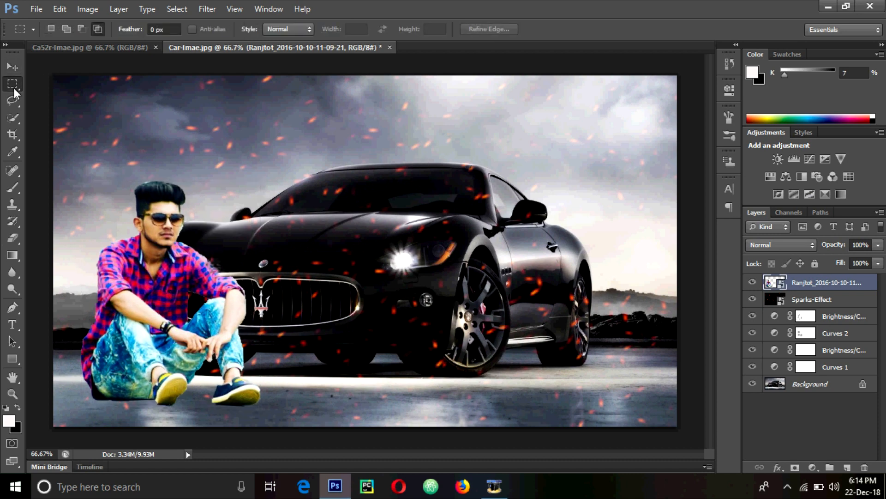
Compare with the reference image Ca52r-Imae.jpg and enlarge the seated man to about 127% width and 128% height, shifting him slightly left
left_click(124, 48)
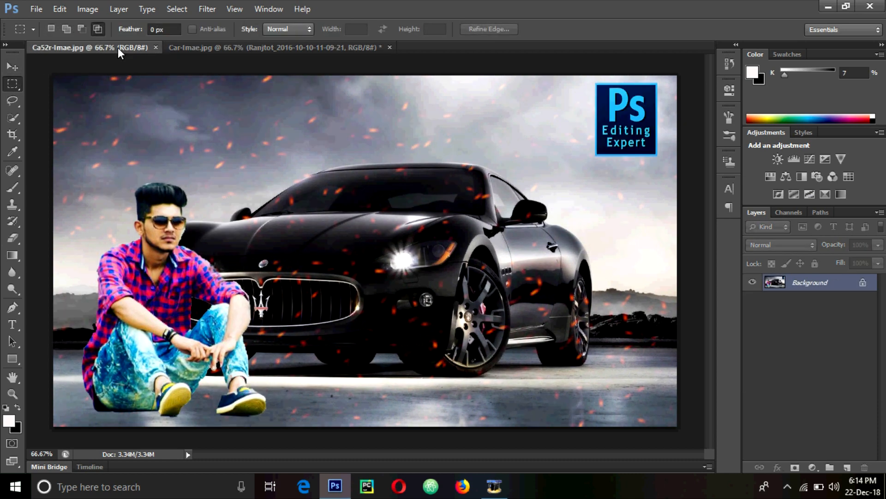
left_click(252, 49)
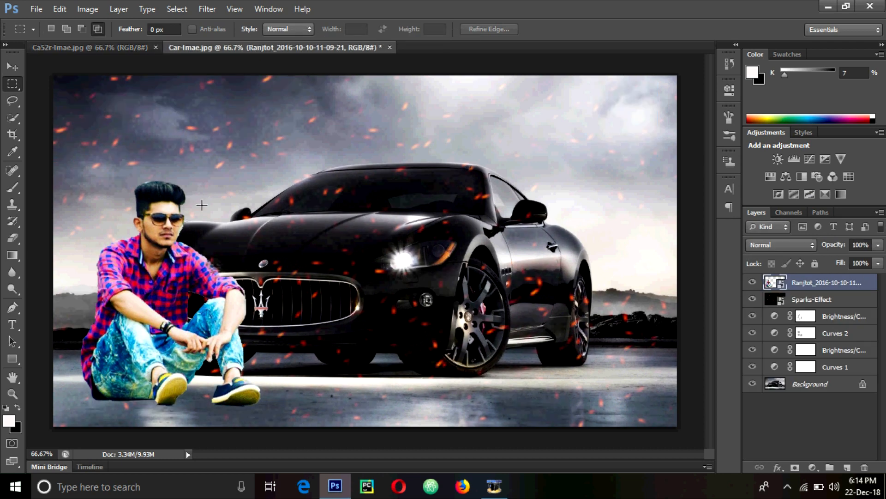
left_click(12, 66)
left_click_drag(260, 405, 300, 447)
left_click_drag(273, 337, 261, 330)
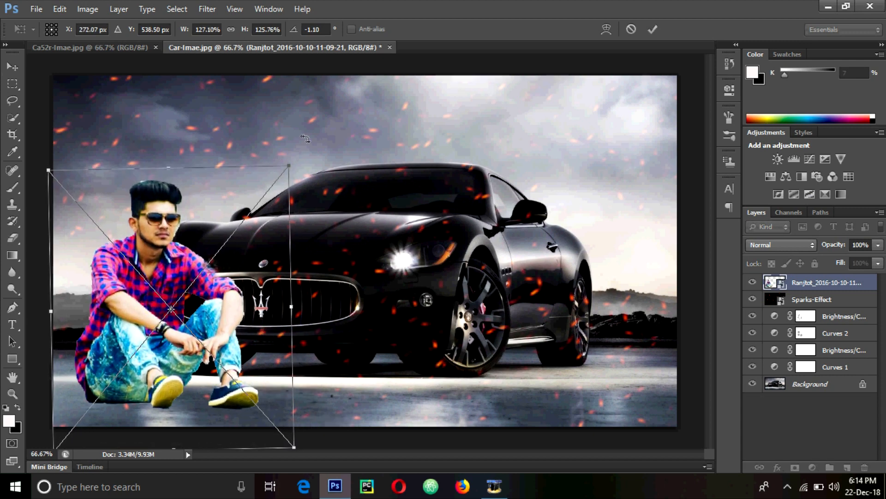
left_click_drag(169, 168, 171, 163)
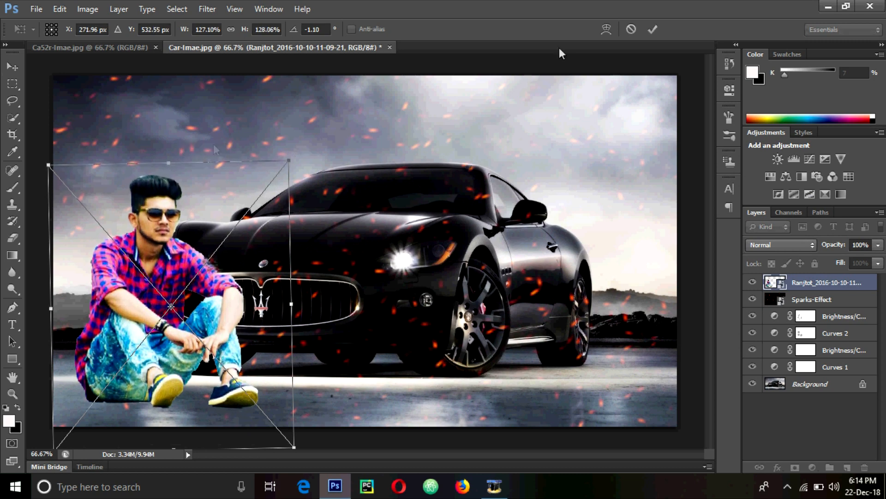
left_click(652, 30)
left_click(12, 83)
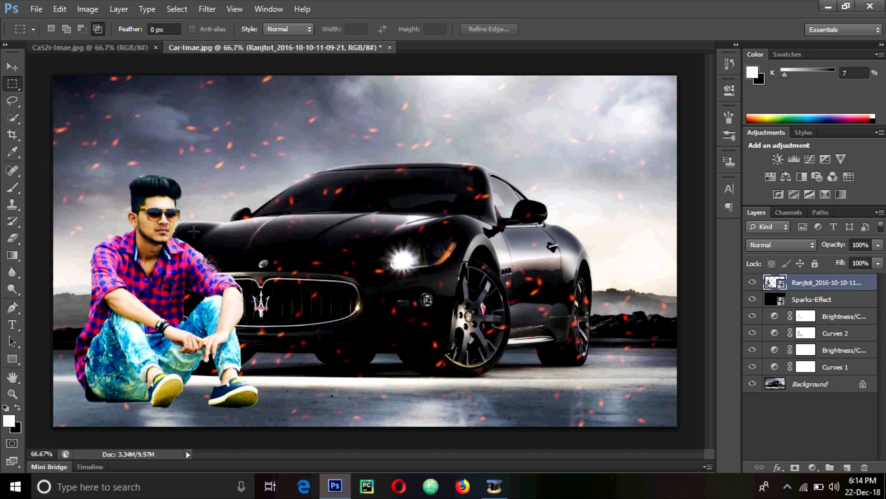
left_click(498, 492)
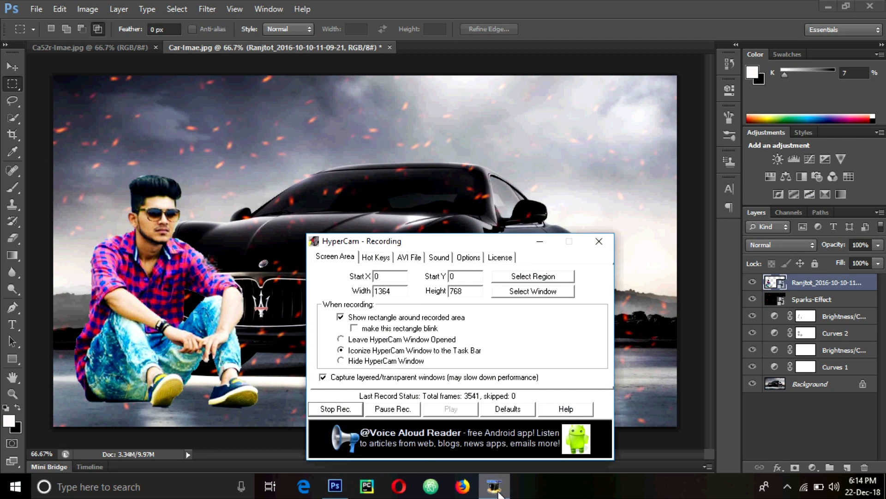